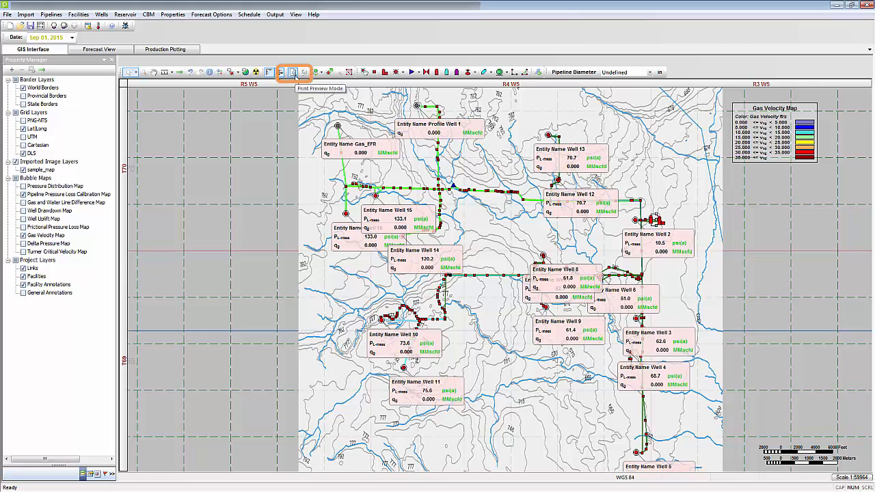
Turn on print preview mode for the map, choose PDFcamp Printer and set the paper size to Legal.
click(293, 72)
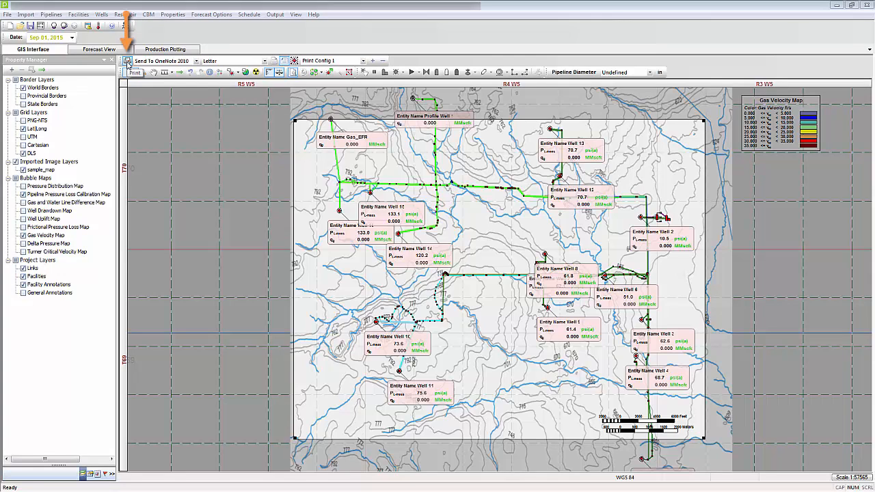
click(196, 61)
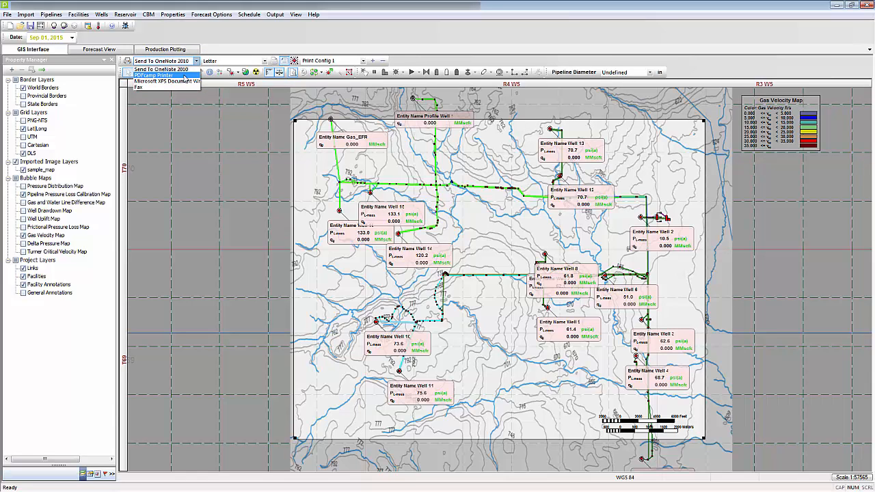
click(184, 75)
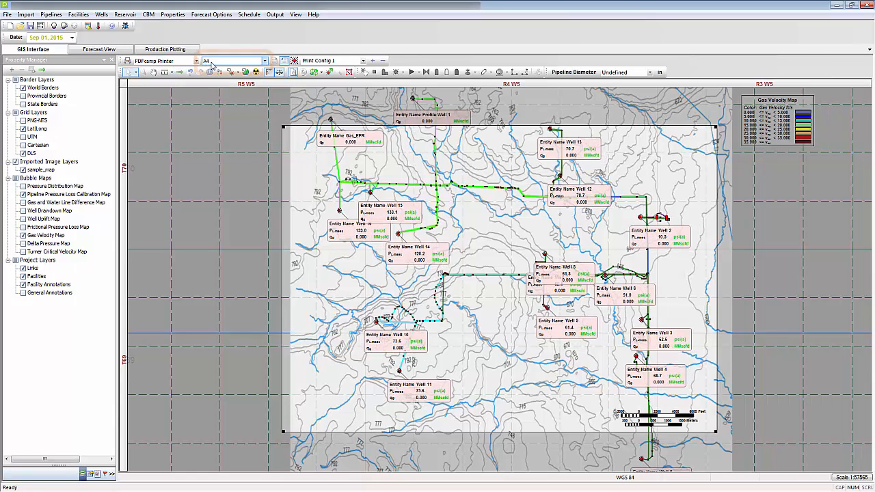
click(264, 62)
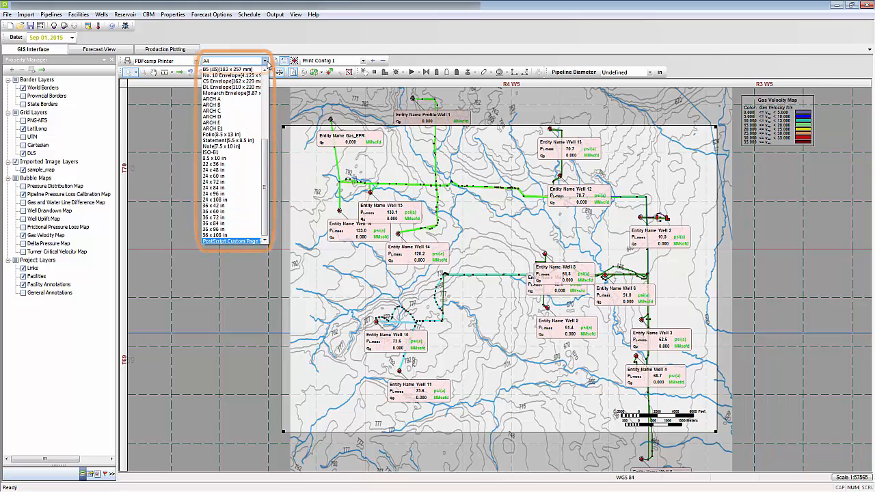
drag(266, 153, 266, 78)
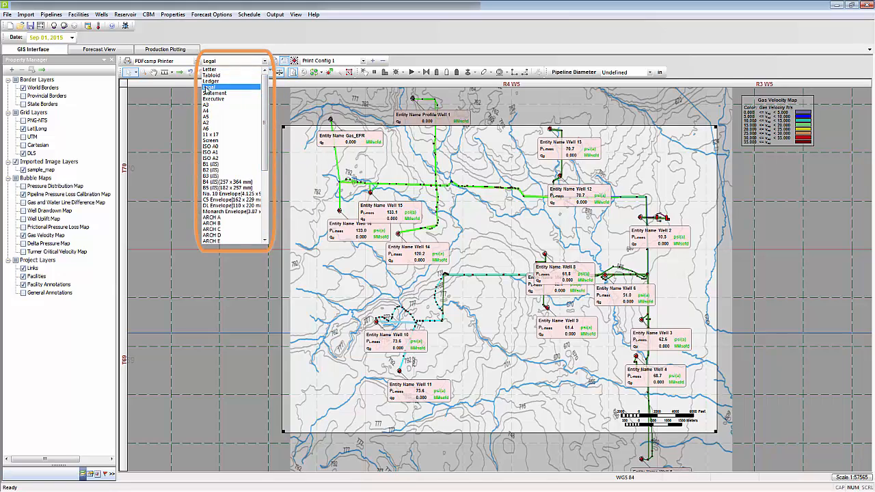
click(208, 87)
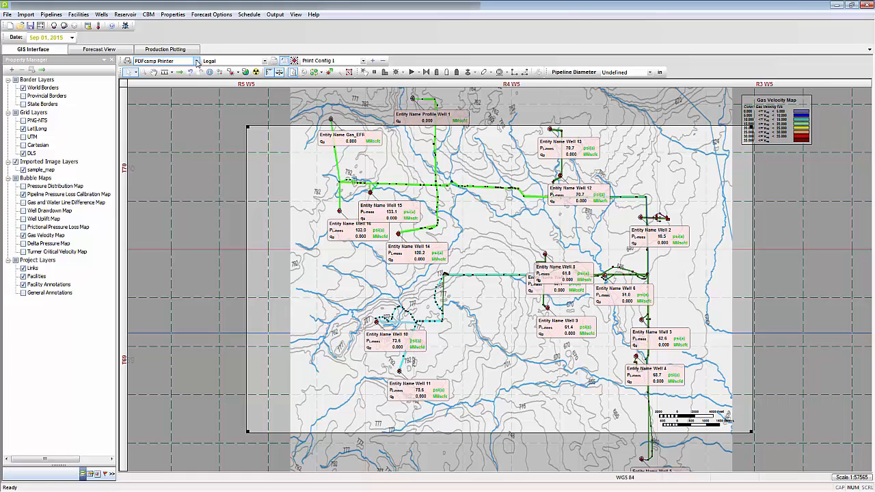
Switch the printer to Microsoft XPS Document Writer and set the paper size to Statement.
click(197, 62)
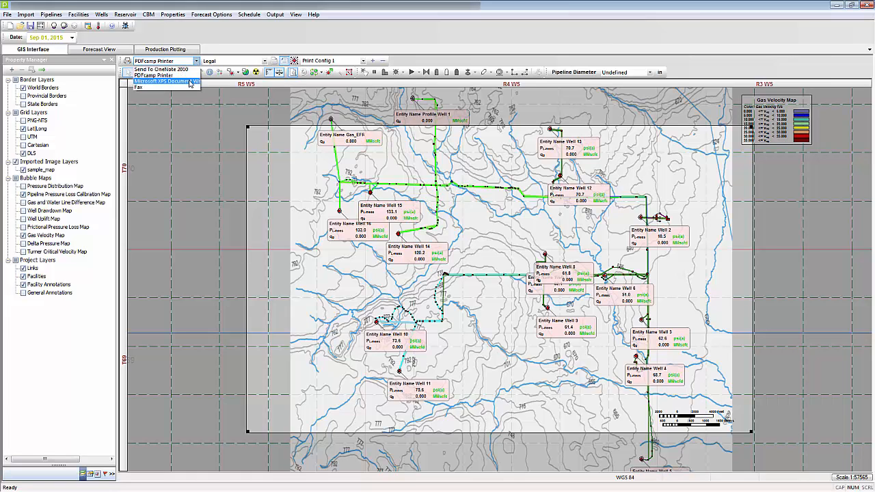
click(164, 81)
click(265, 61)
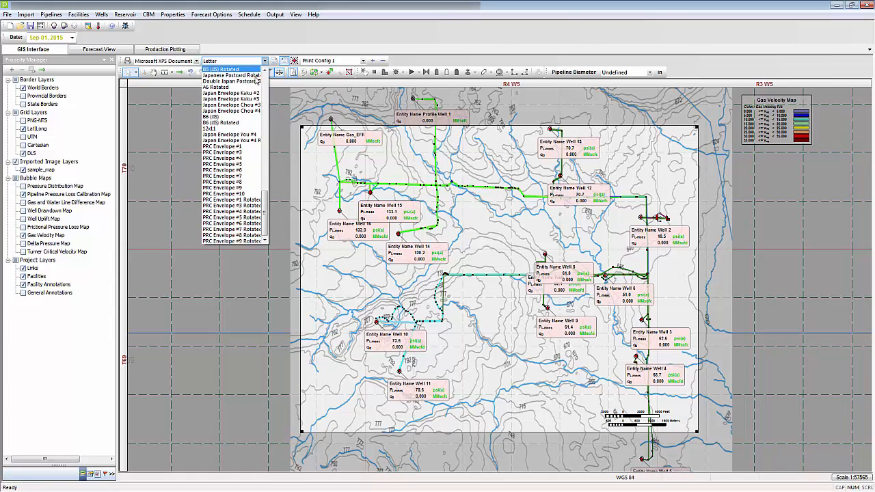
drag(265, 212, 266, 84)
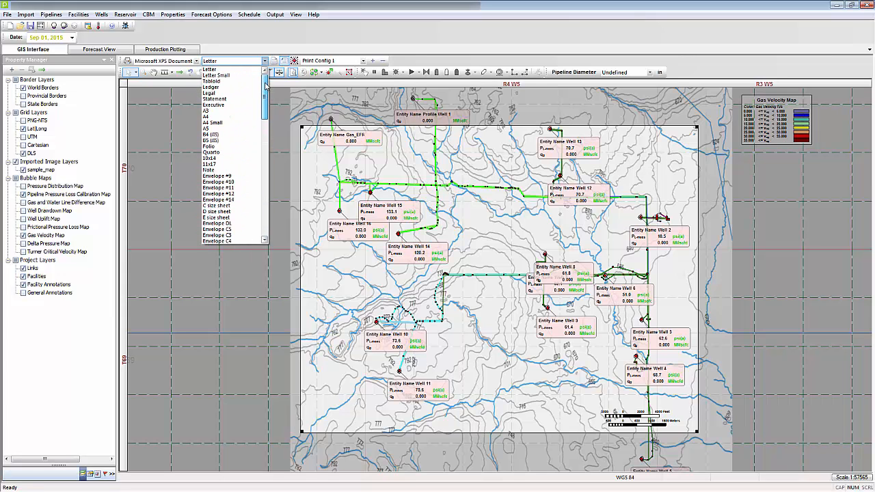
click(209, 101)
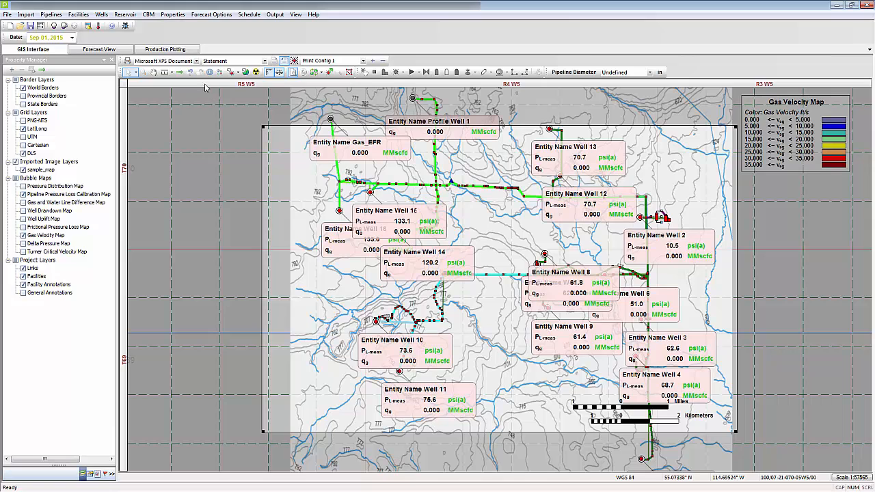
Set the printer back to PDFcamp Printer and change the print region to portrait orientation.
click(196, 61)
click(185, 75)
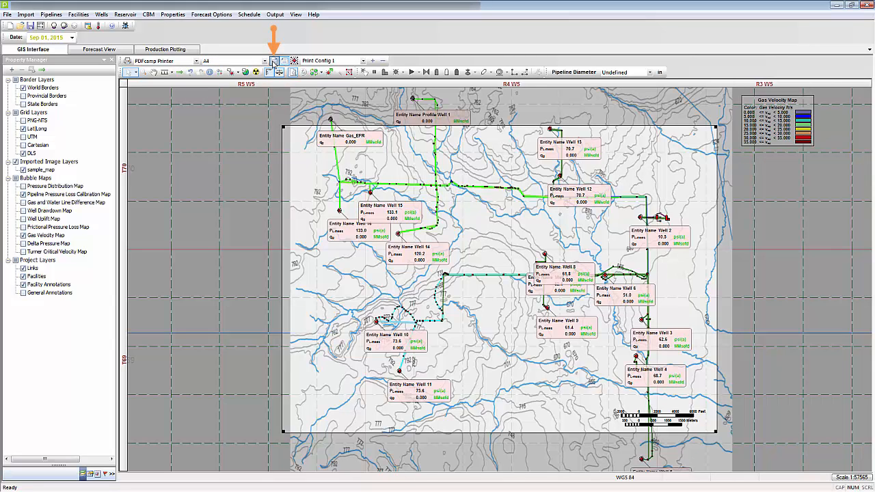
click(273, 62)
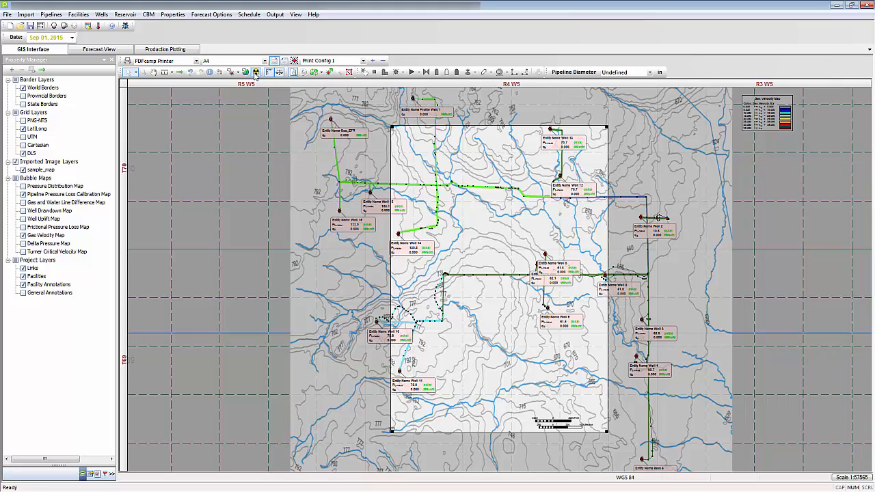
Reset the print region to all facilities and fit the facilities in the map view.
click(295, 61)
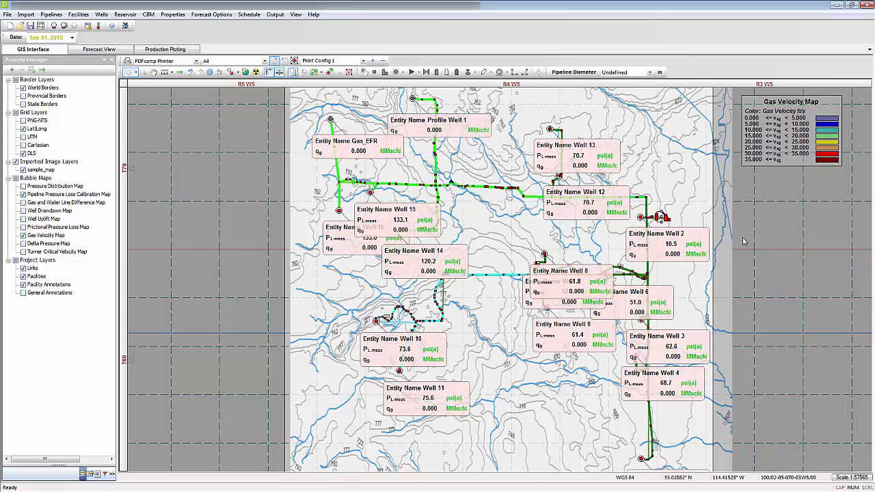
scroll(744, 242, down, 3)
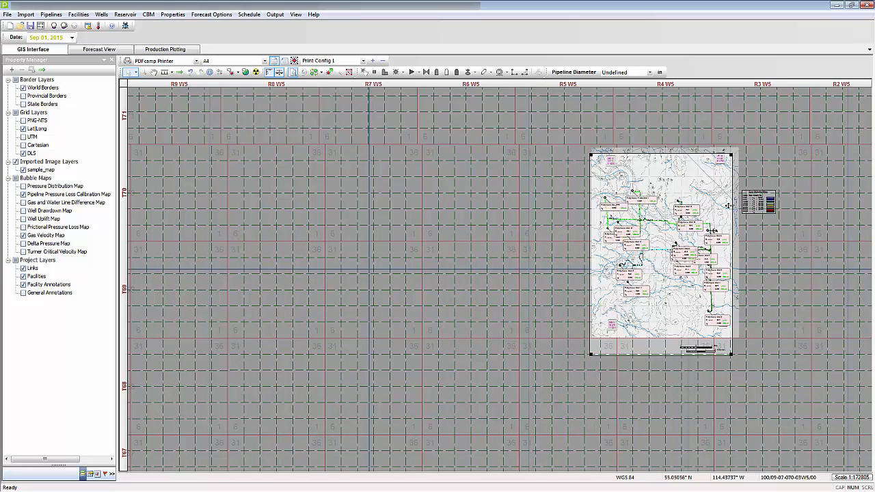
click(255, 72)
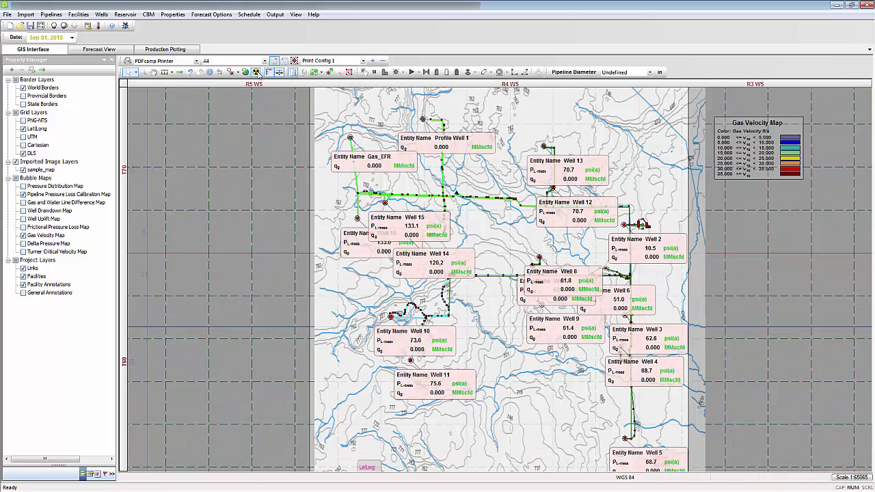
scroll(296, 89, down, 1)
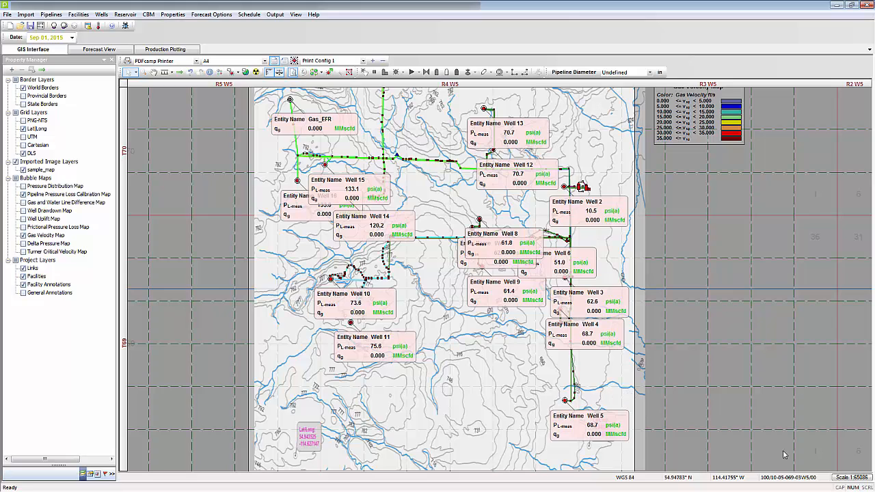
Shrink the print region by pulling in its lower-left corner and its lower-right corner.
drag(736, 435, 769, 227)
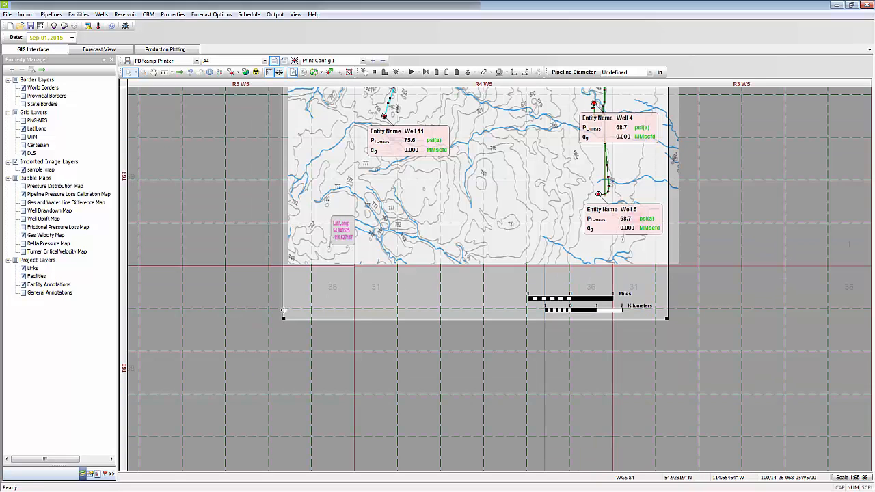
drag(283, 320, 420, 124)
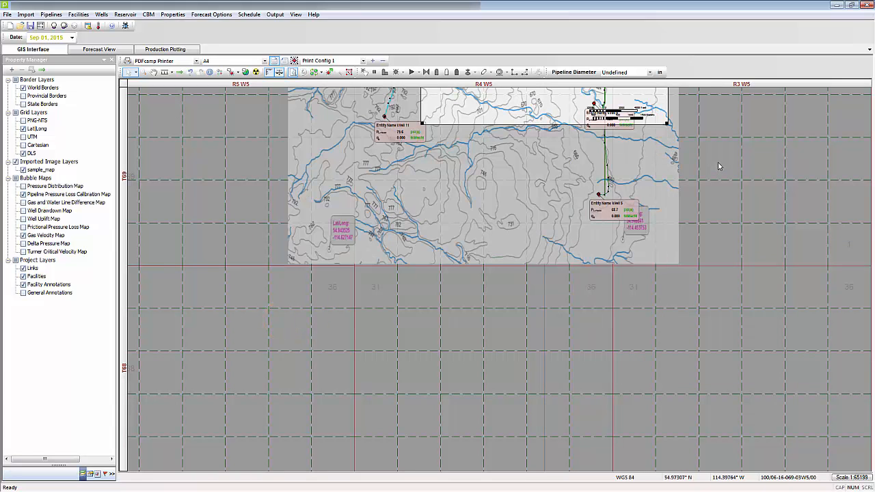
mouse_move(718, 166)
mouse_down()
mouse_move(650, 408)
mouse_move(611, 491)
mouse_up()
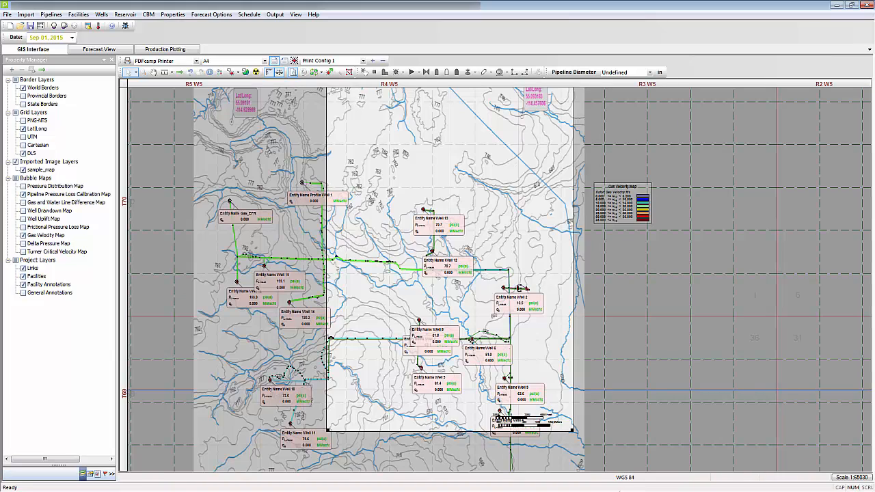
click(573, 431)
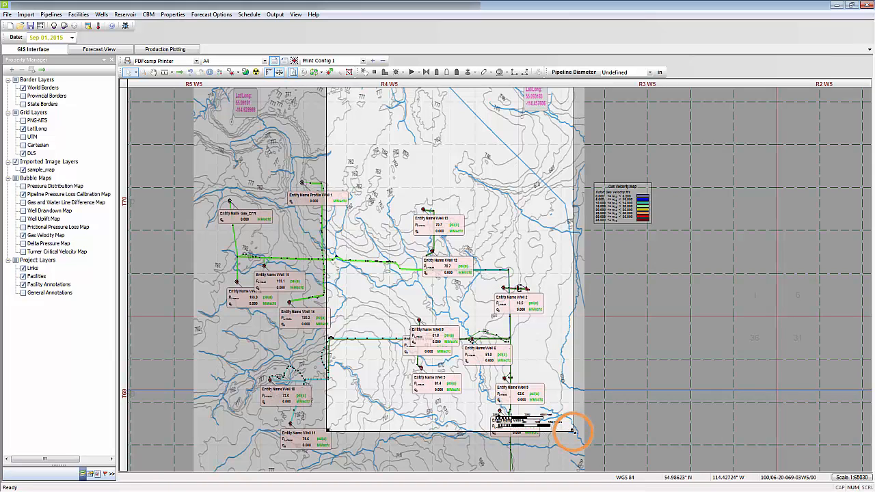
drag(573, 431, 505, 346)
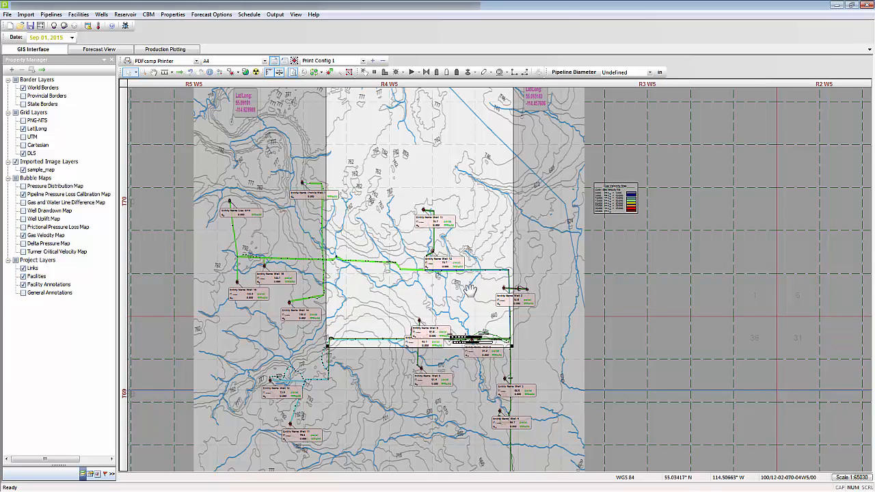
Move the print region by its border to the southeastern wells, and from there over the northwestern wells around Profile Well 1.
click(394, 344)
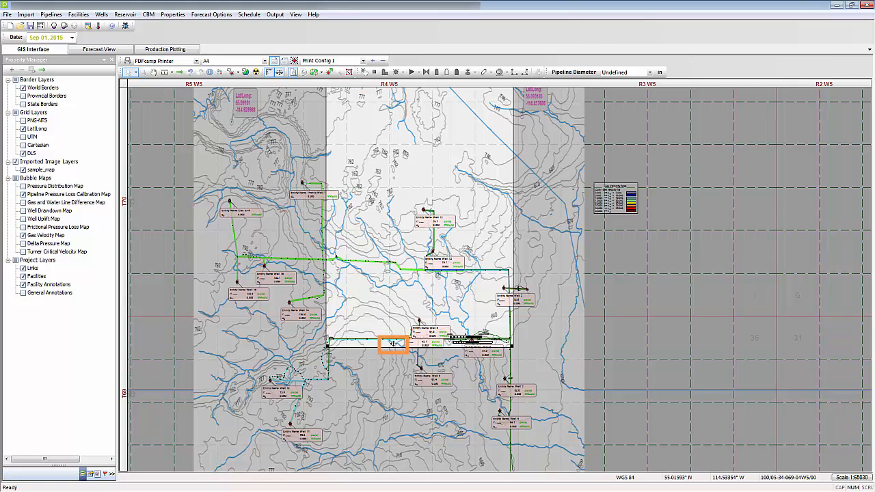
drag(393, 343, 454, 468)
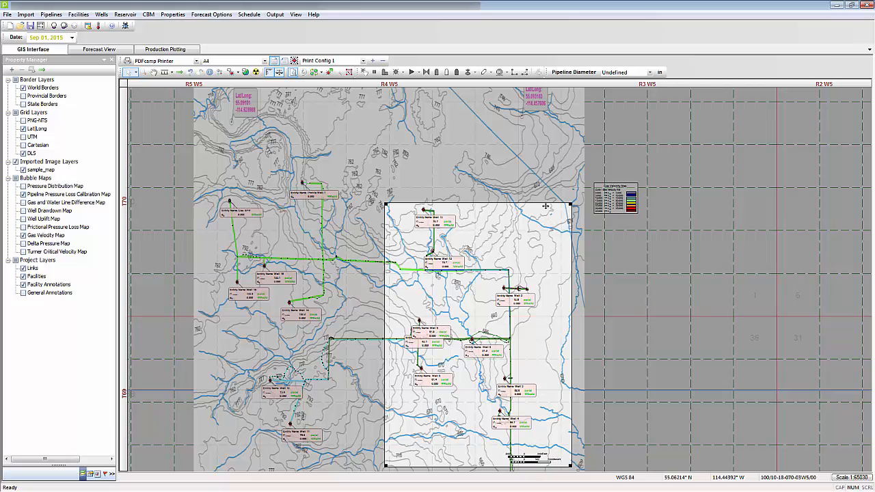
drag(546, 205, 406, 162)
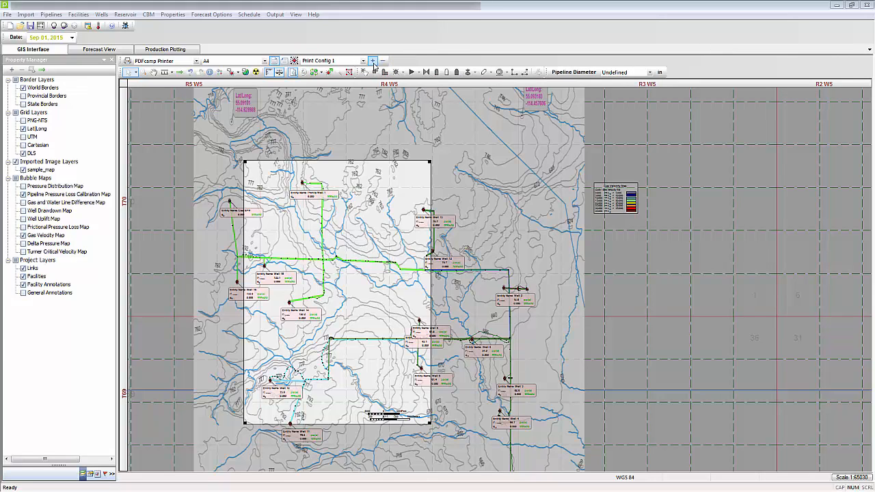
Add a print configuration named "configuration 1" and move its print region over the western wells.
click(372, 61)
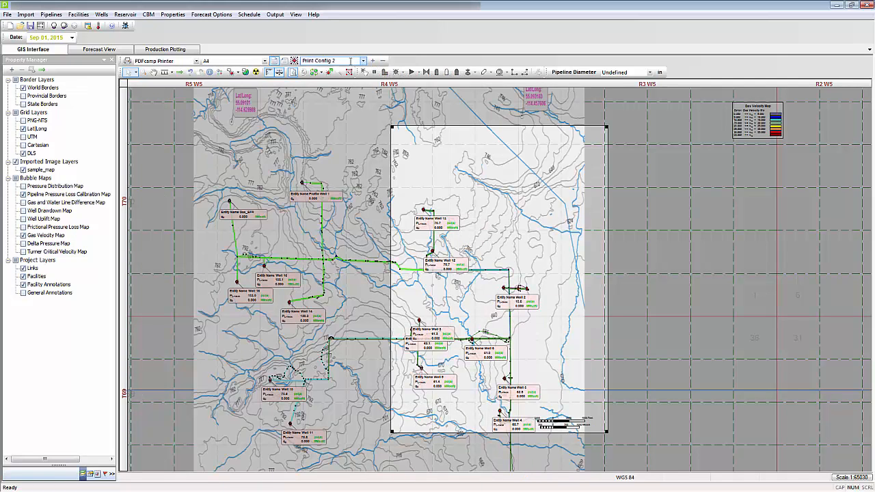
drag(350, 61, 296, 63)
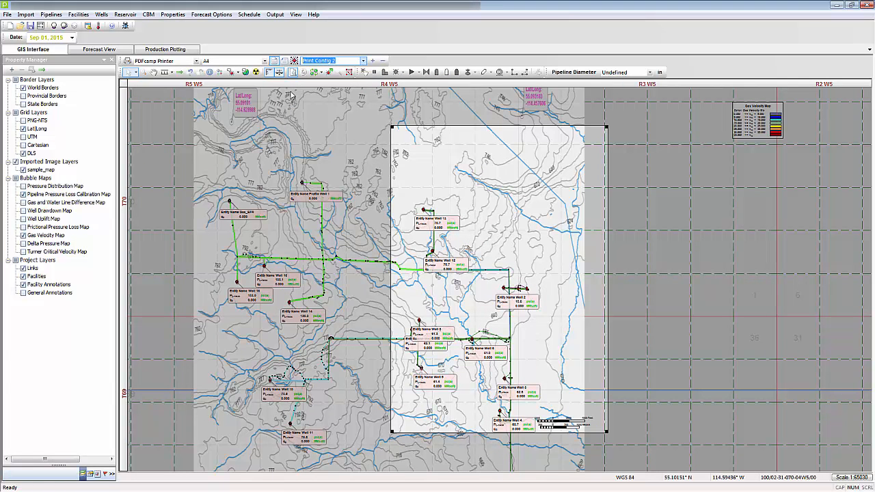
text(configuration 1)
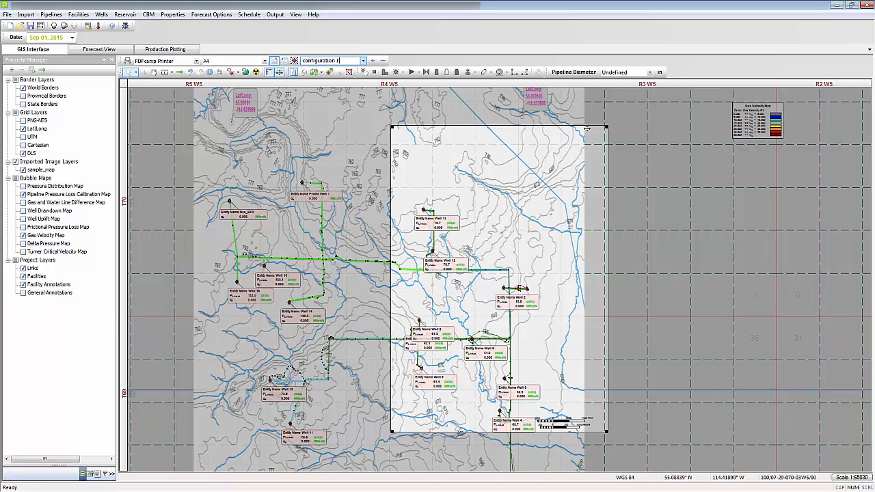
drag(580, 127, 392, 171)
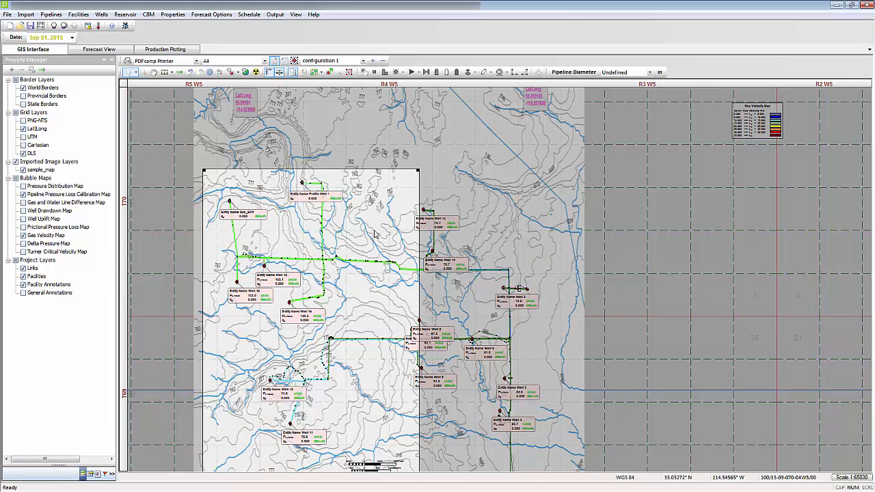
Set configuration 1 to landscape orientation with Microsoft XPS Document Writer as the printer.
click(285, 62)
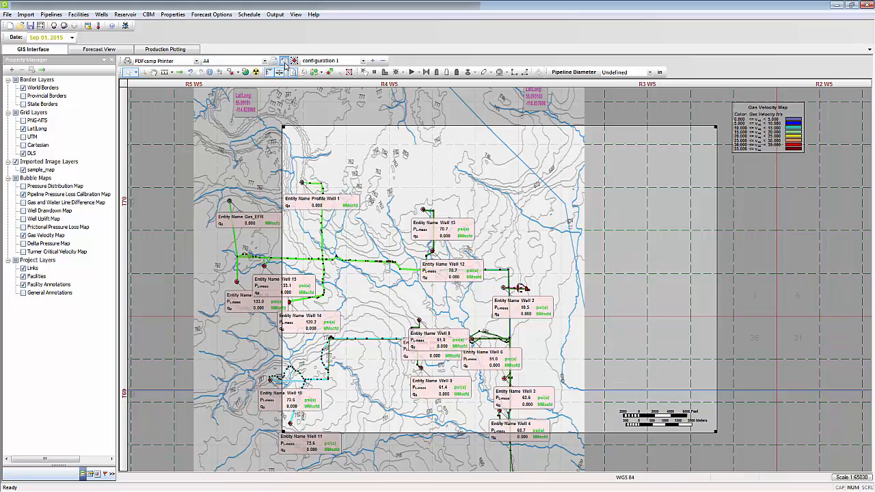
click(197, 61)
click(179, 81)
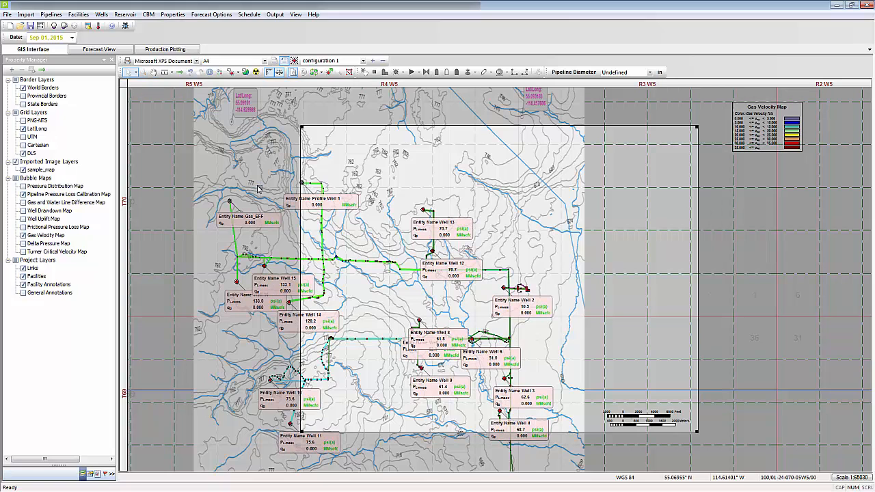
Add a portrait print configuration with its region reset to all facilities, and name it "configuration 2".
click(373, 61)
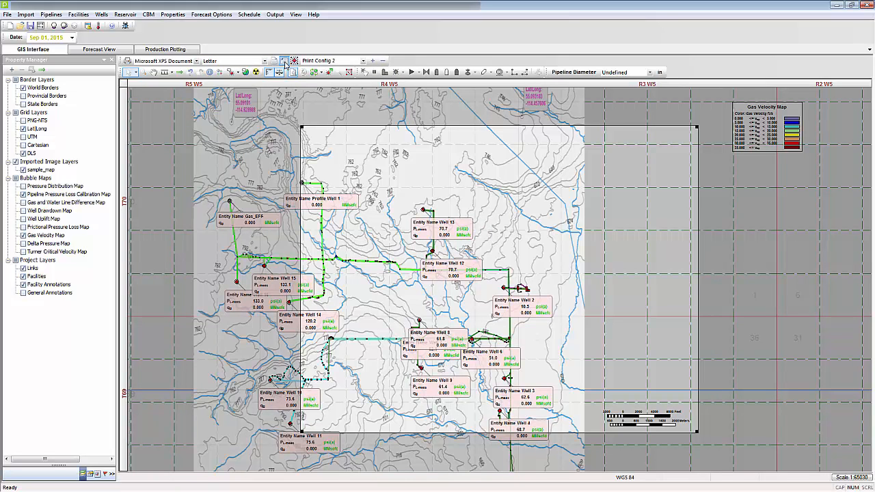
click(274, 61)
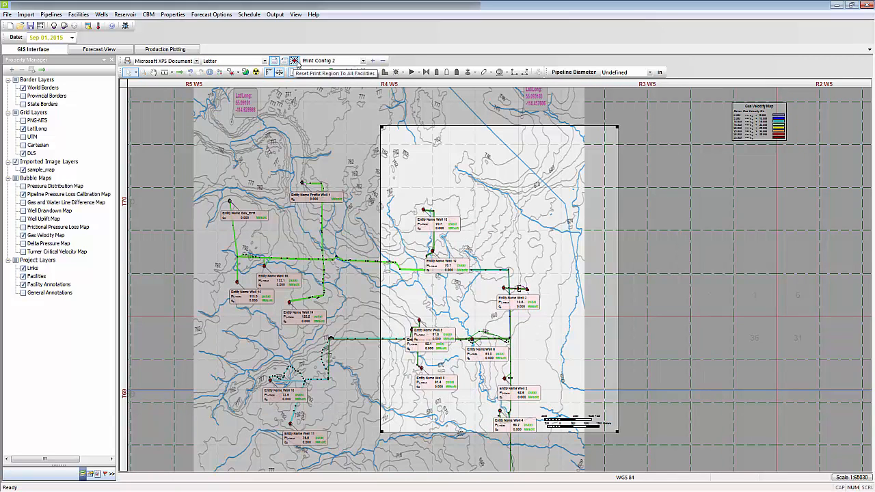
click(294, 61)
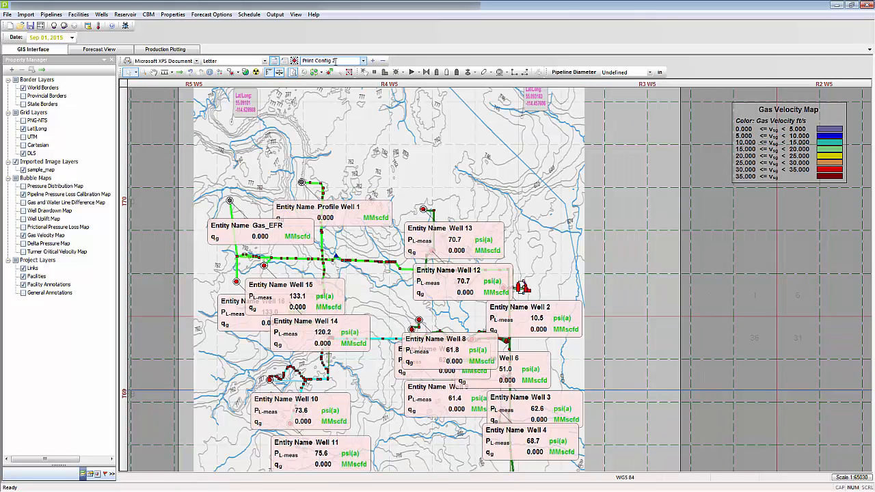
click(319, 61)
text(co)
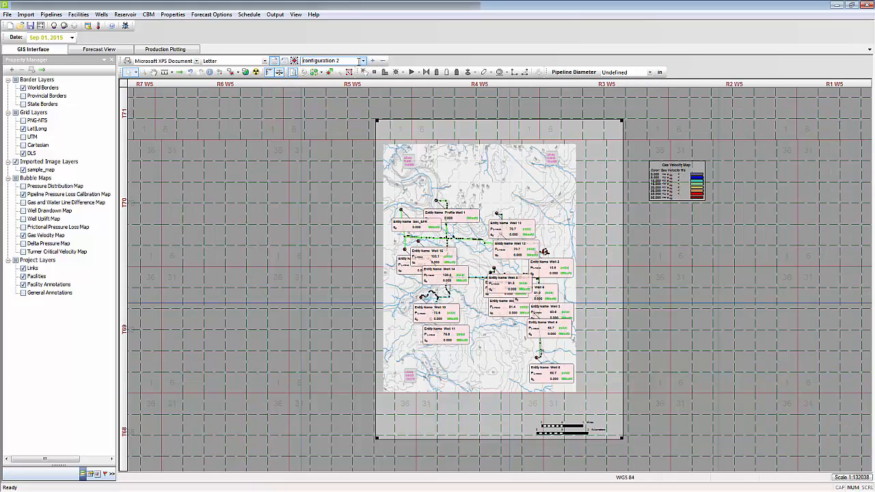
Switch to print configuration "configuration 1" to view its saved setup, and return to "configuration 2".
click(364, 62)
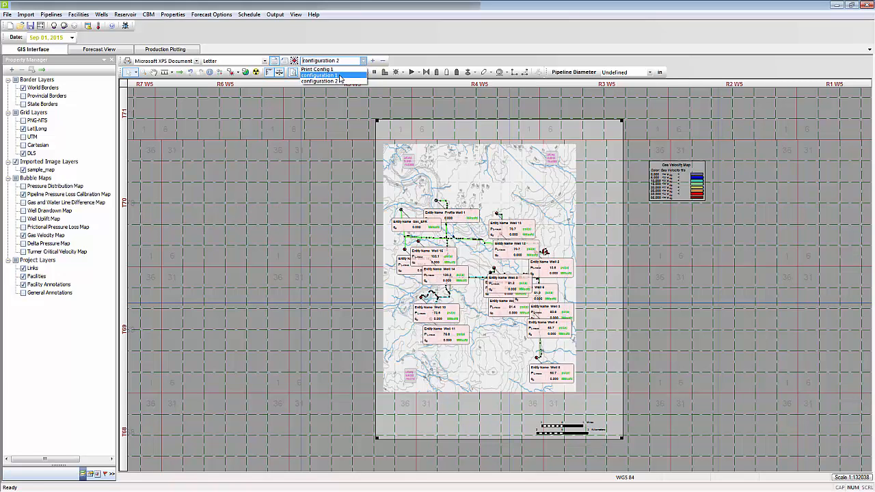
click(340, 76)
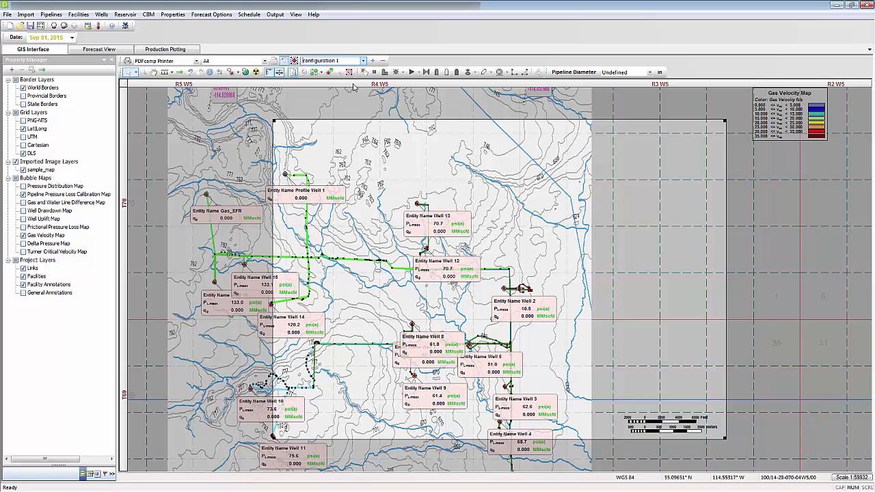
click(363, 60)
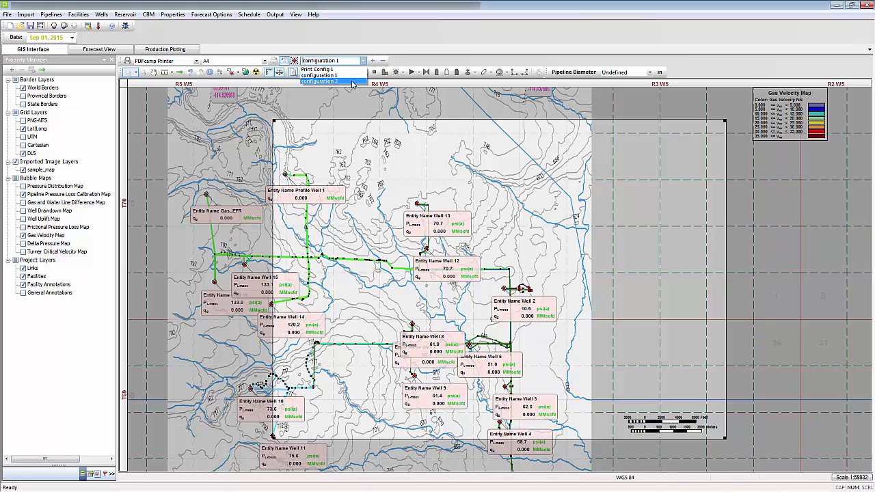
click(352, 82)
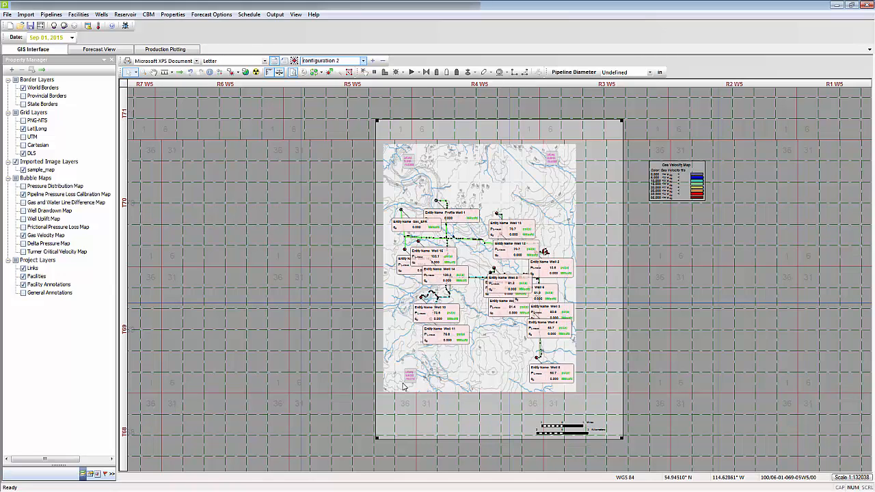
Move the annotations of Well 10, Well 11, Gas_EFR and Profile Well 1 outward, away from the pipelines and neighbouring labels.
drag(435, 310, 396, 312)
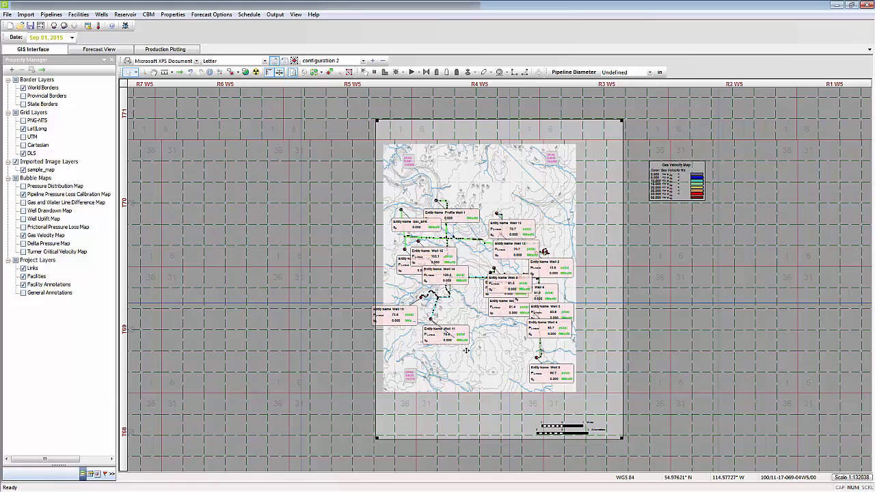
drag(466, 350, 487, 361)
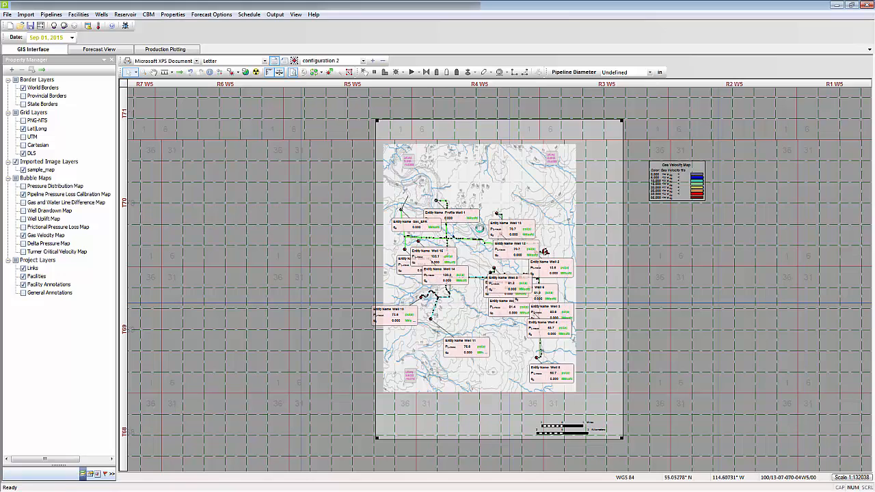
drag(465, 217, 497, 195)
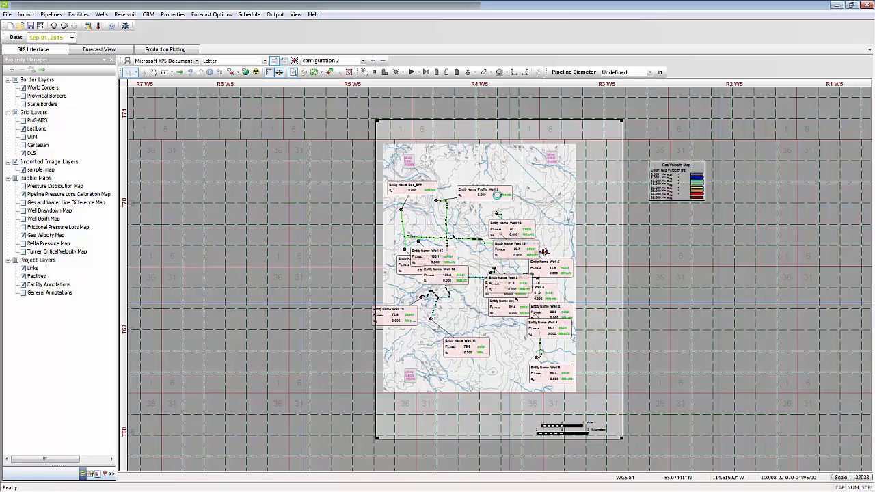
Hide the facility annotations on the map, and toggle the sample_map image layer off and back on.
click(23, 284)
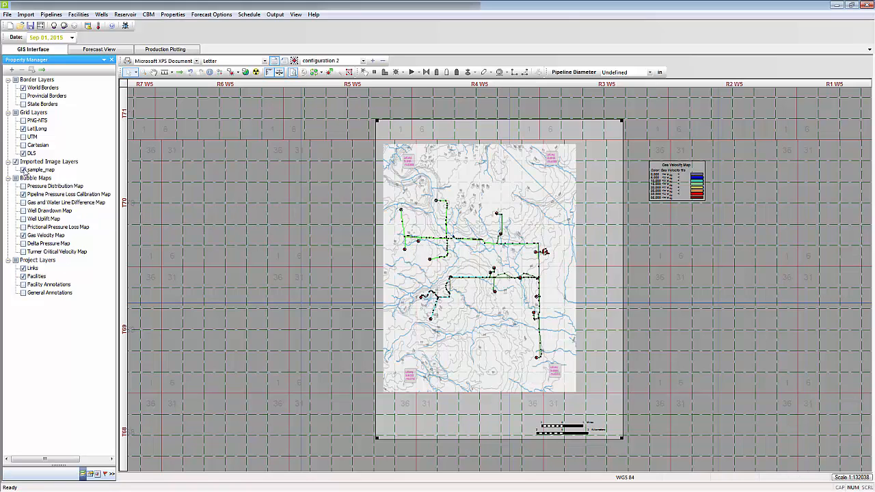
click(23, 170)
click(23, 170)
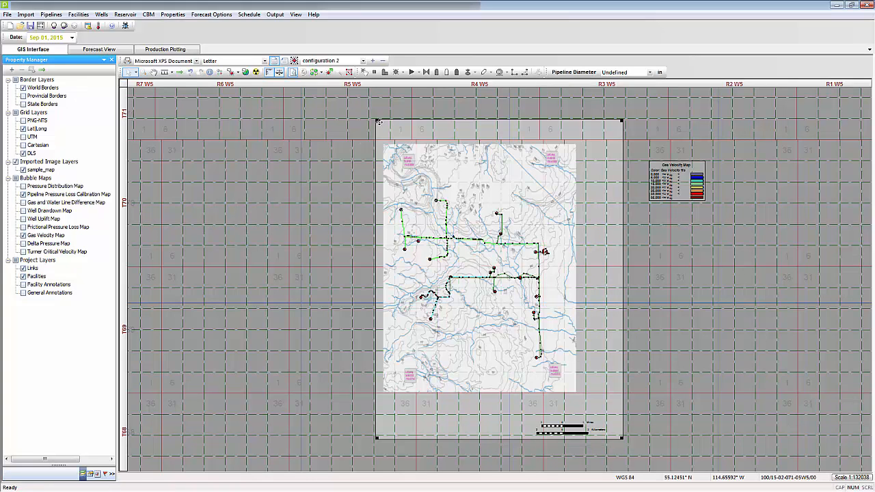
Shrink the print region to fit closely around the facilities within the sample map, and move the Gas Velocity Map legend into its northeast part.
drag(427, 208, 409, 154)
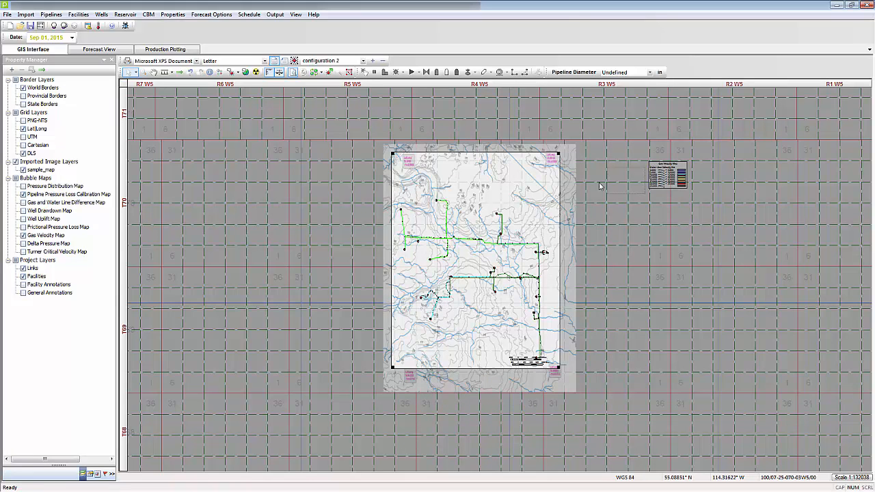
drag(599, 186, 498, 191)
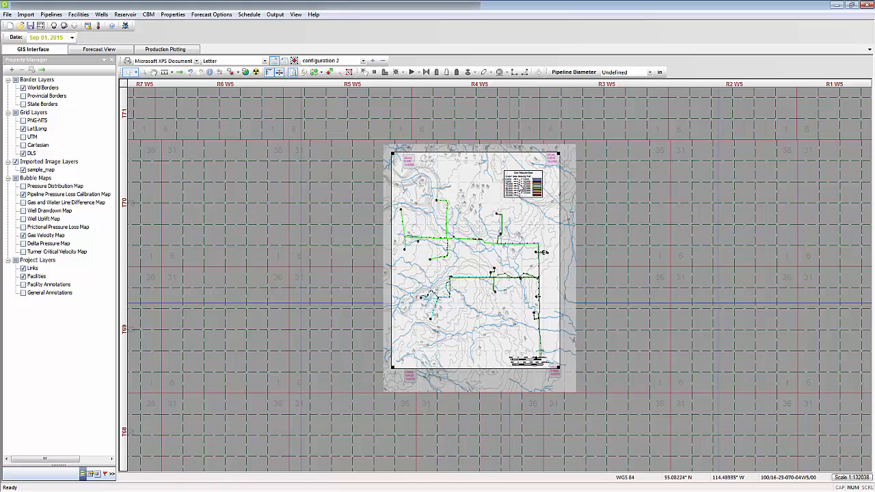
Print the map to an XPS document named "prints" in the Documents library, and exit print preview mode.
click(128, 62)
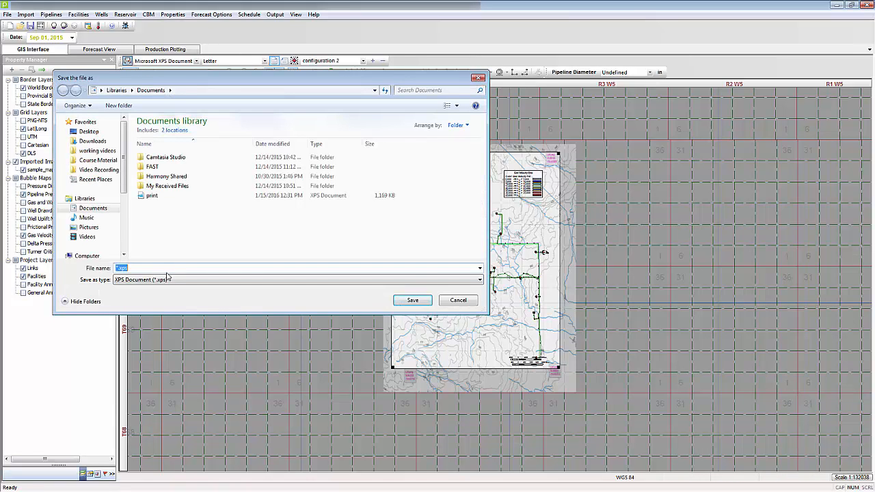
text(prints)
key(Return)
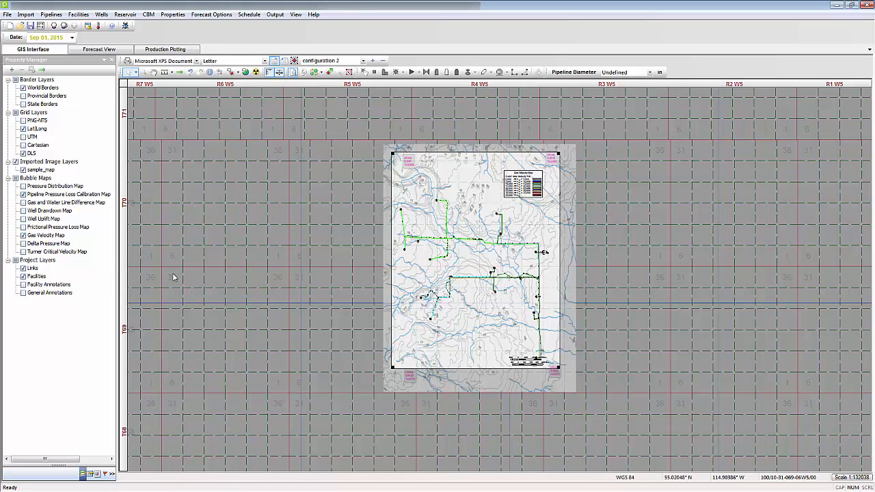
click(293, 72)
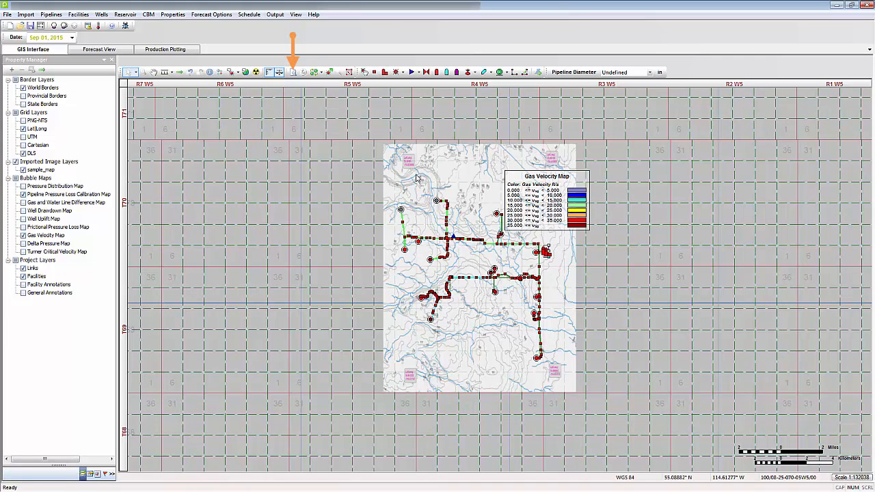